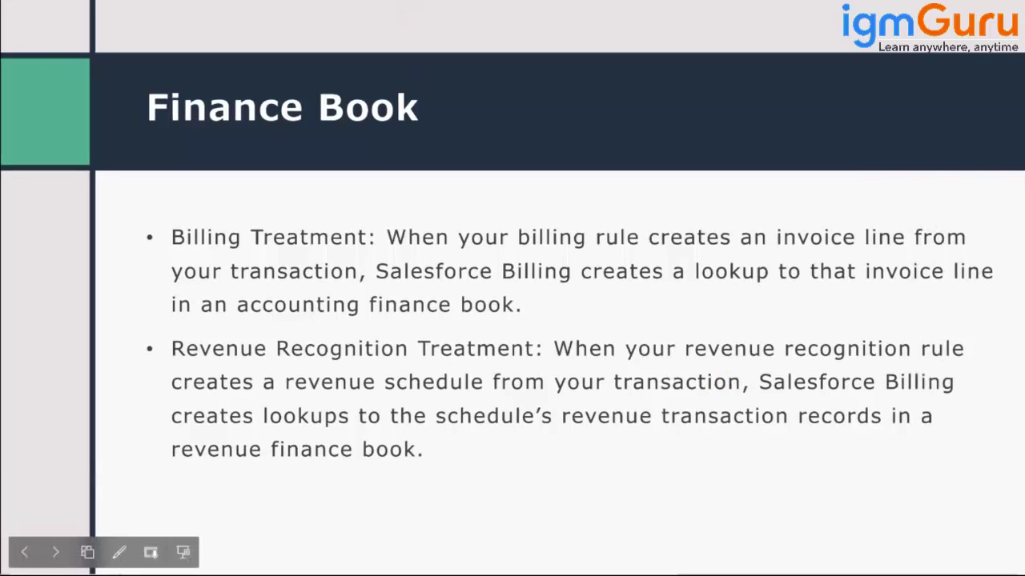
Switch to the Salesforce Billing app in the browser and open the Finance Periods list
key("alt+Tab")
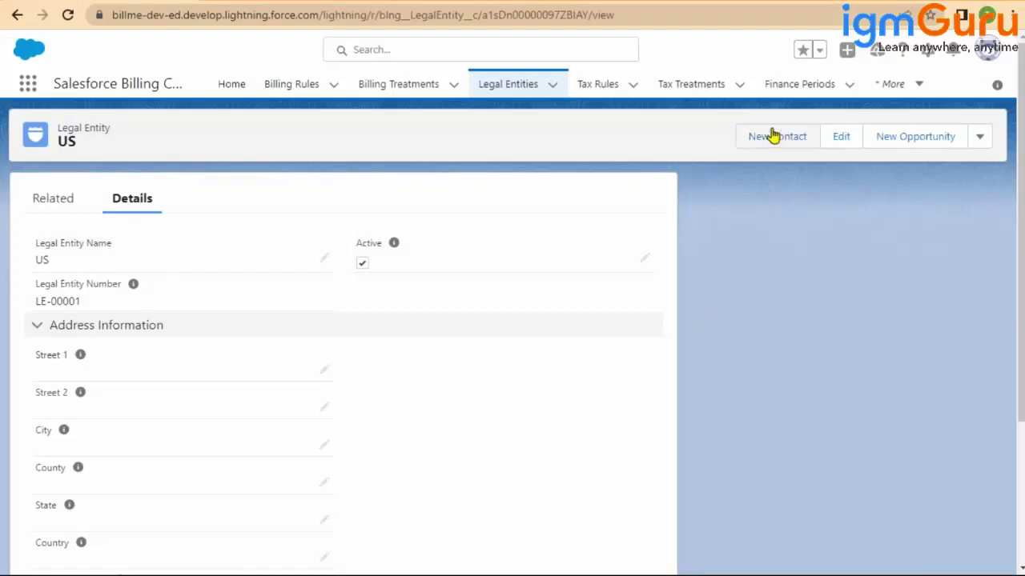
left_click(800, 86)
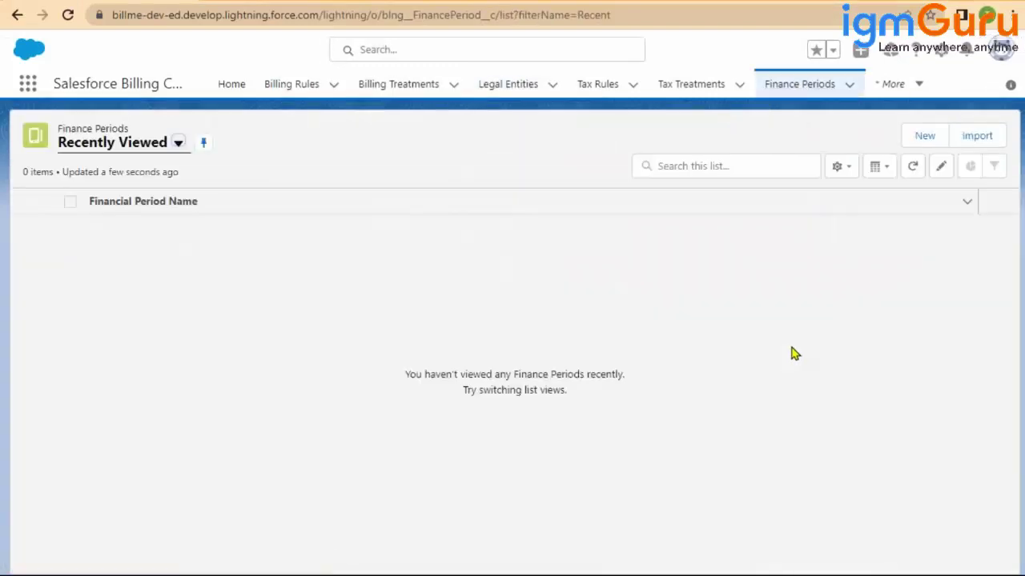
left_click(926, 138)
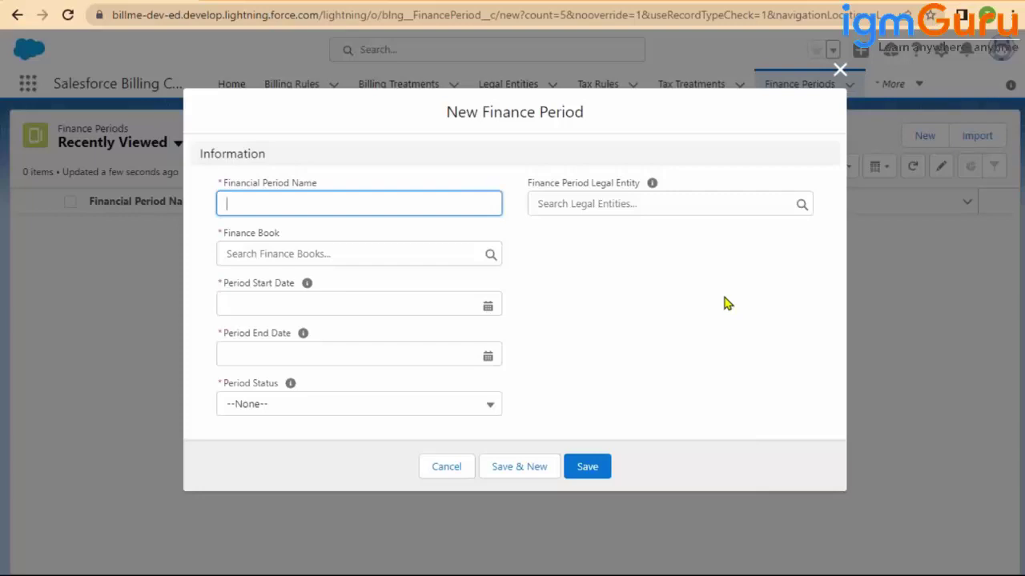
type("FY 22-23")
left_click(720, 303)
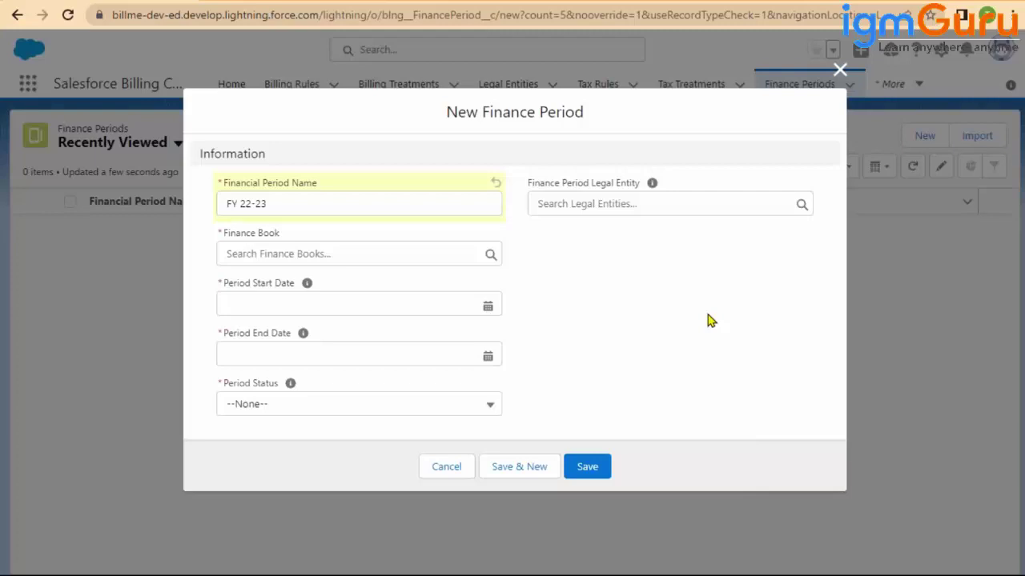
left_click(839, 71)
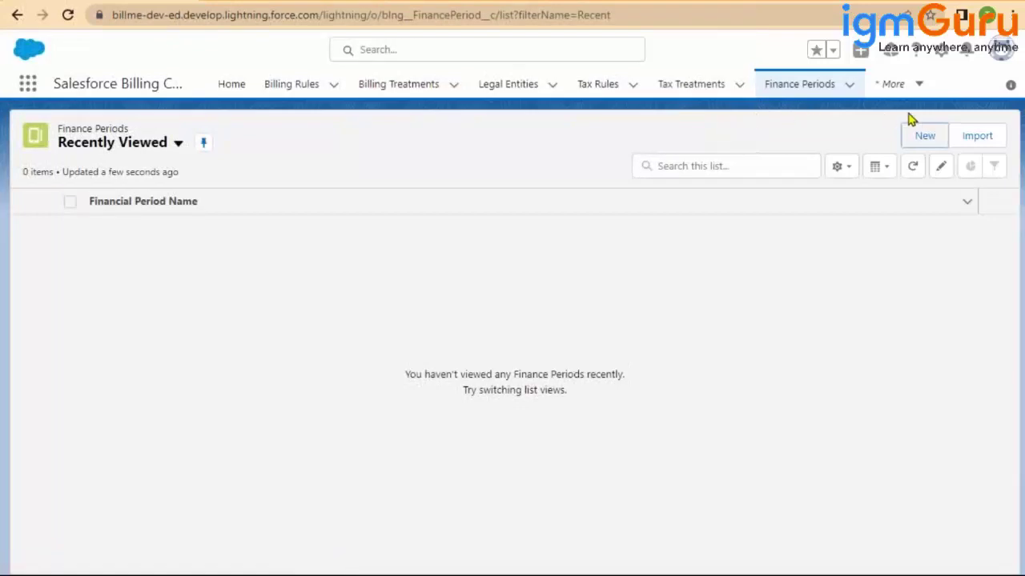
left_click(920, 93)
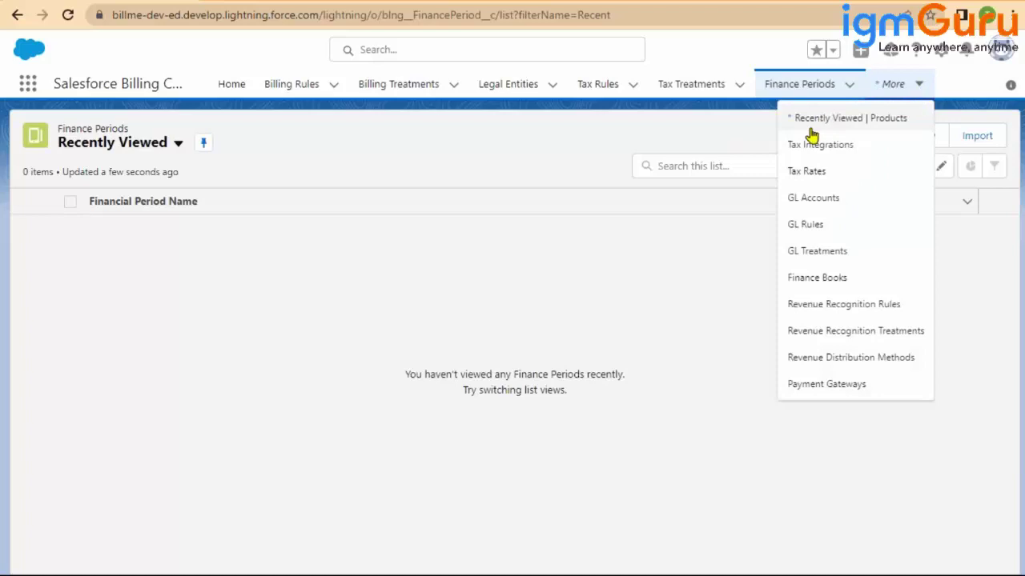
left_click(563, 245)
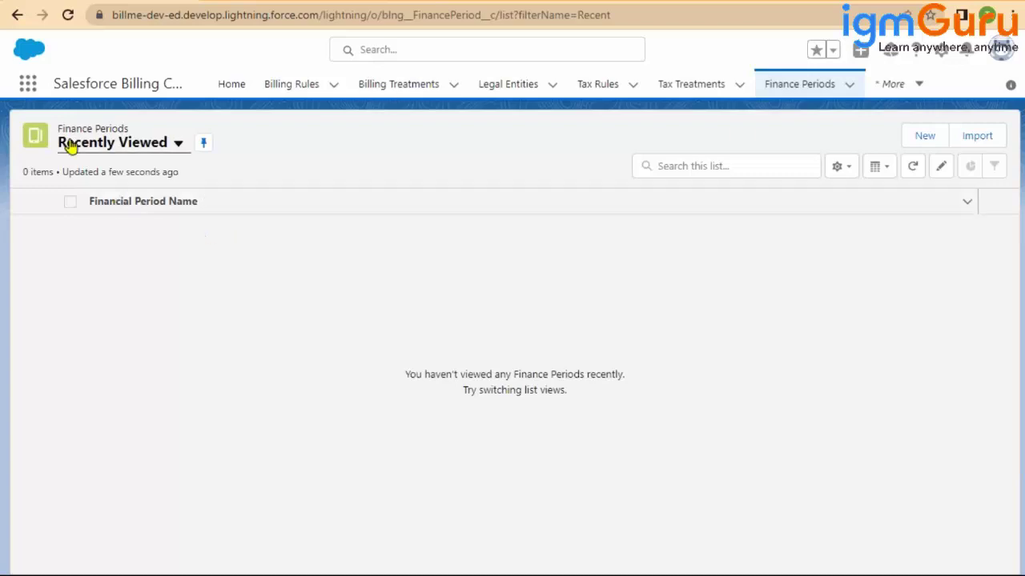
Start a new record in Finance Books and name the finance book "FY 22-23"
left_click(910, 90)
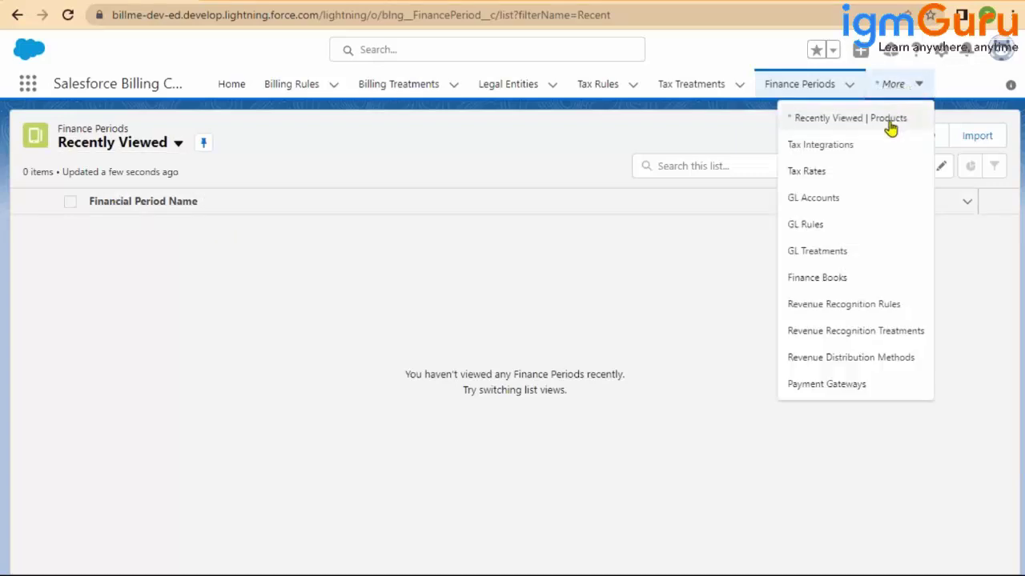
left_click(800, 280)
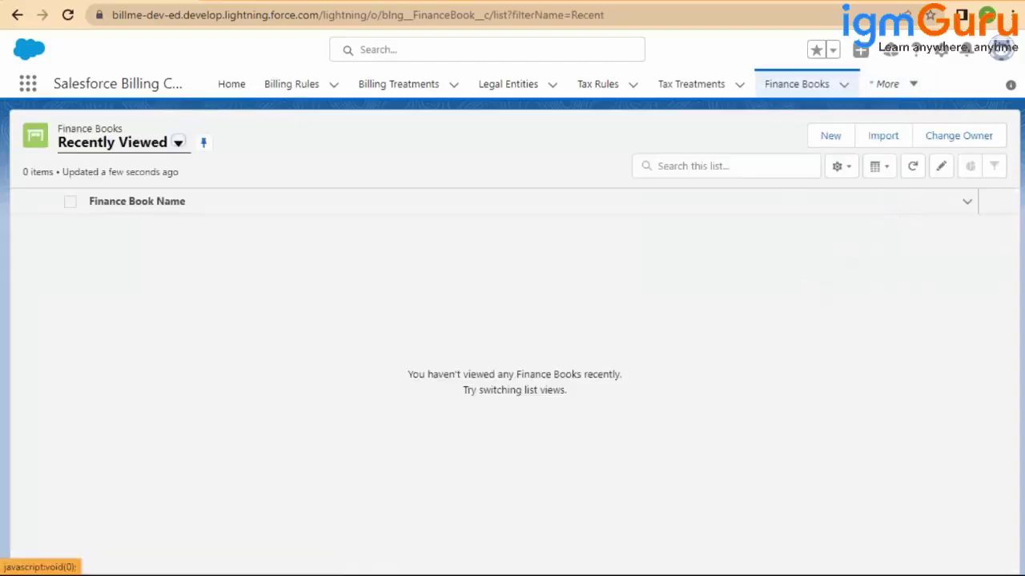
left_click(837, 141)
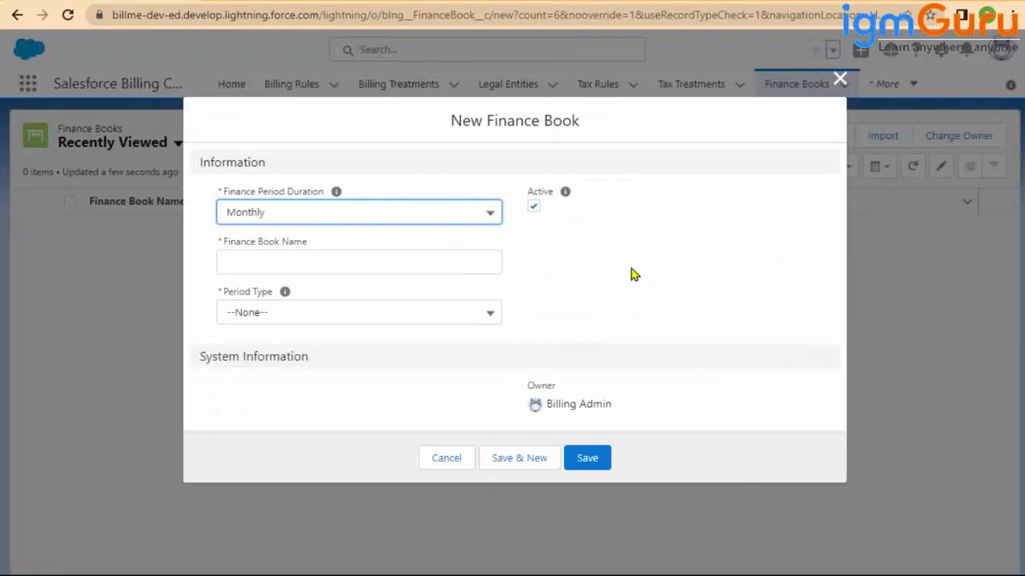
left_click(340, 270)
type("FY 22-23")
left_click(647, 295)
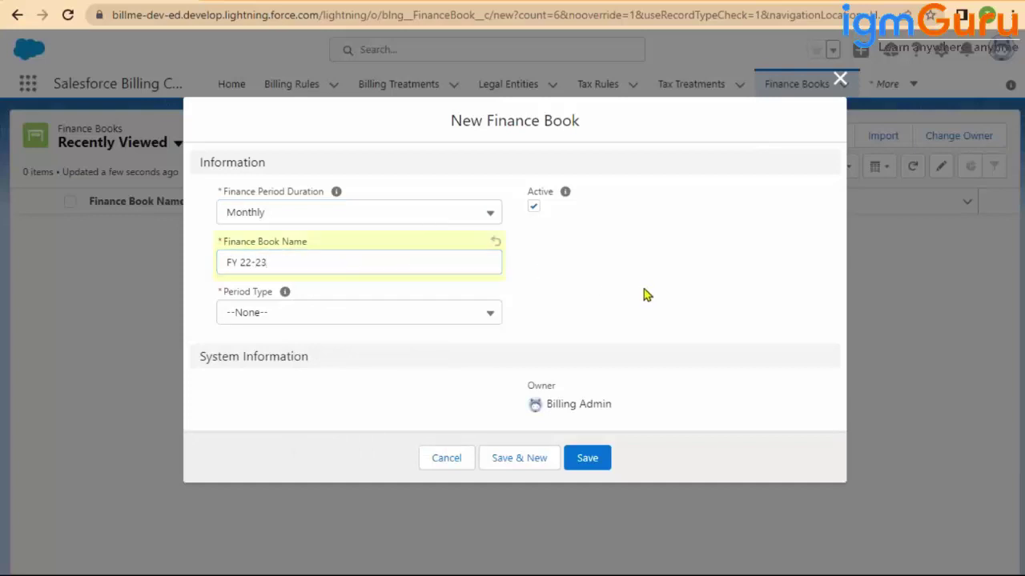
Keep the finance period duration at Monthly, set the period type to Accounting and save the finance book
left_click(301, 216)
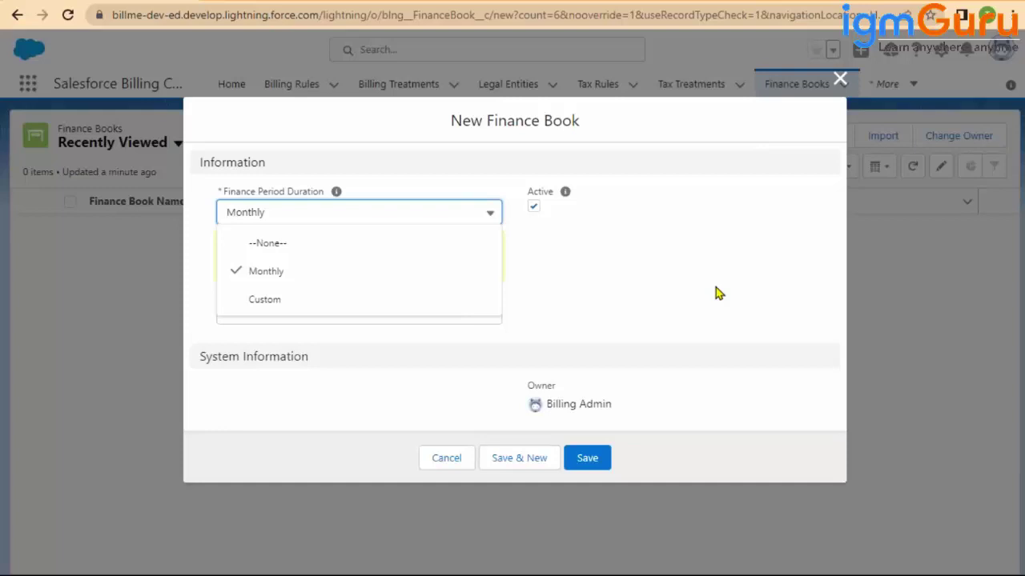
left_click(717, 293)
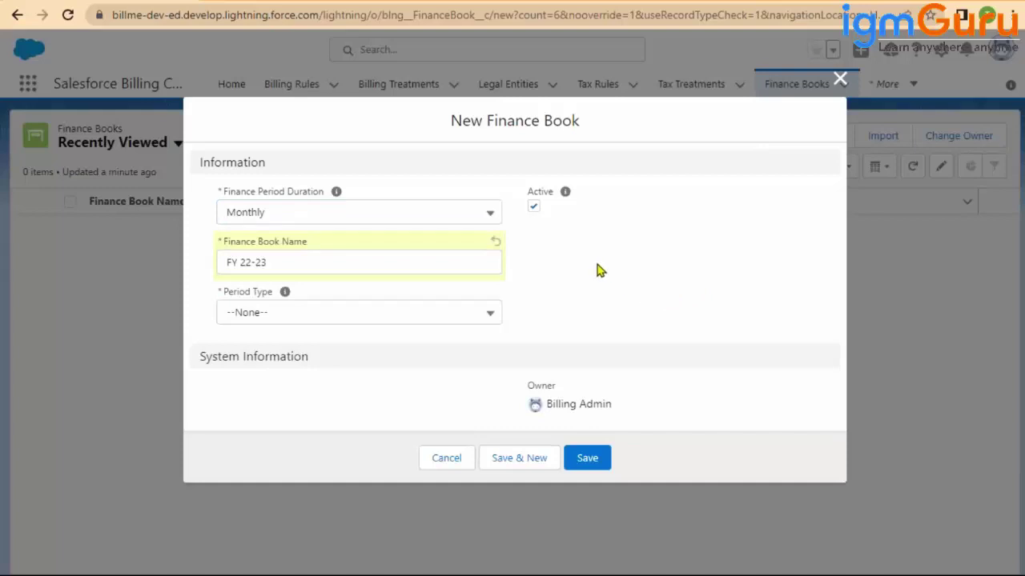
left_click(356, 323)
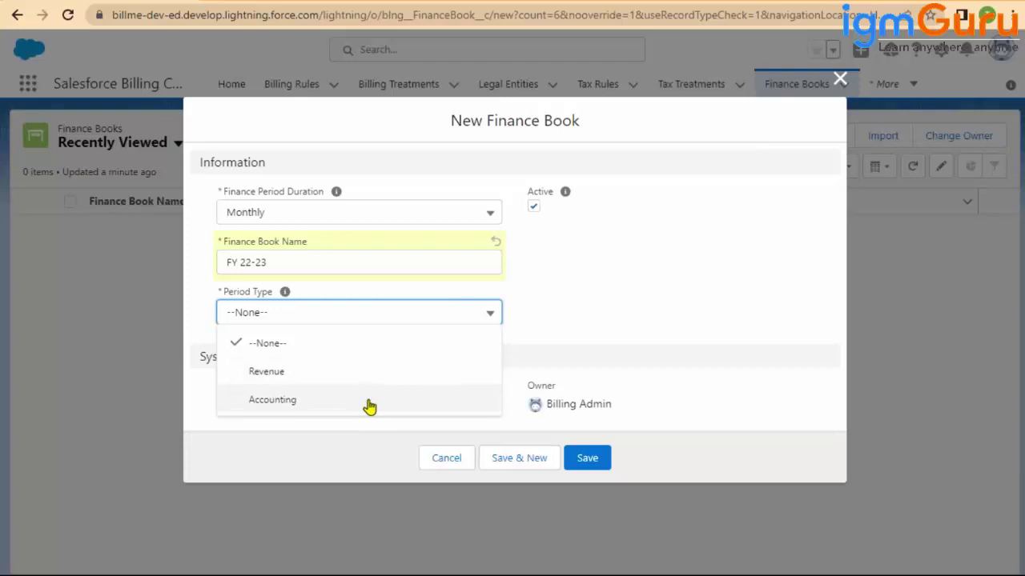
left_click(286, 405)
left_click(605, 308)
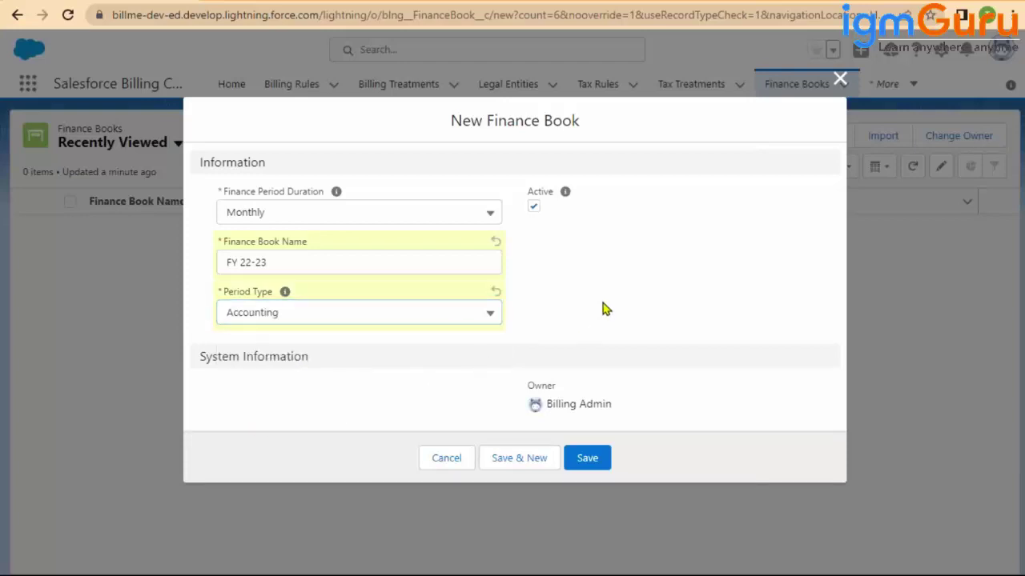
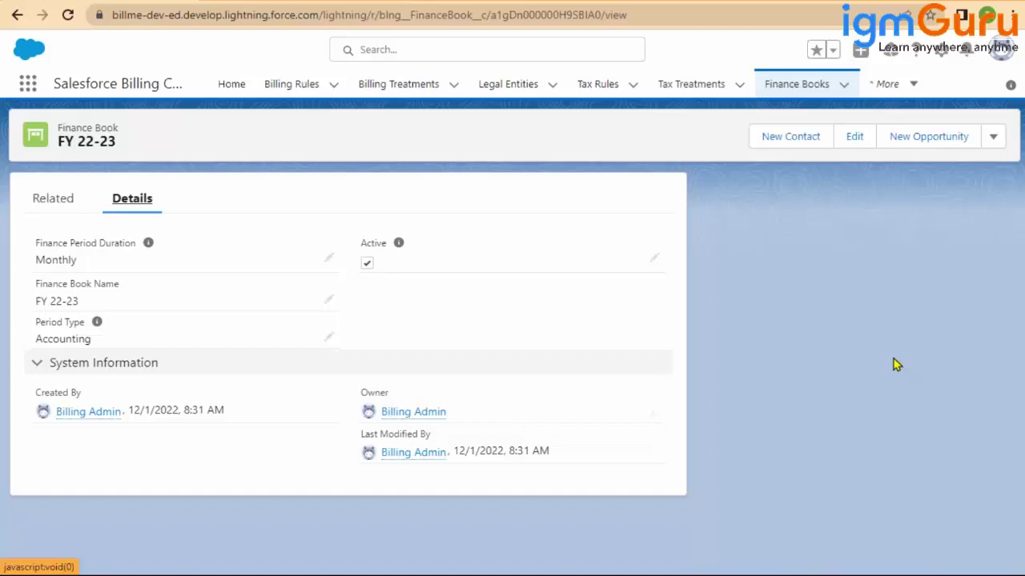
Start creating finance periods from the FY 22-23 finance book, with a start date of Dec 1, 2022
left_click(993, 136)
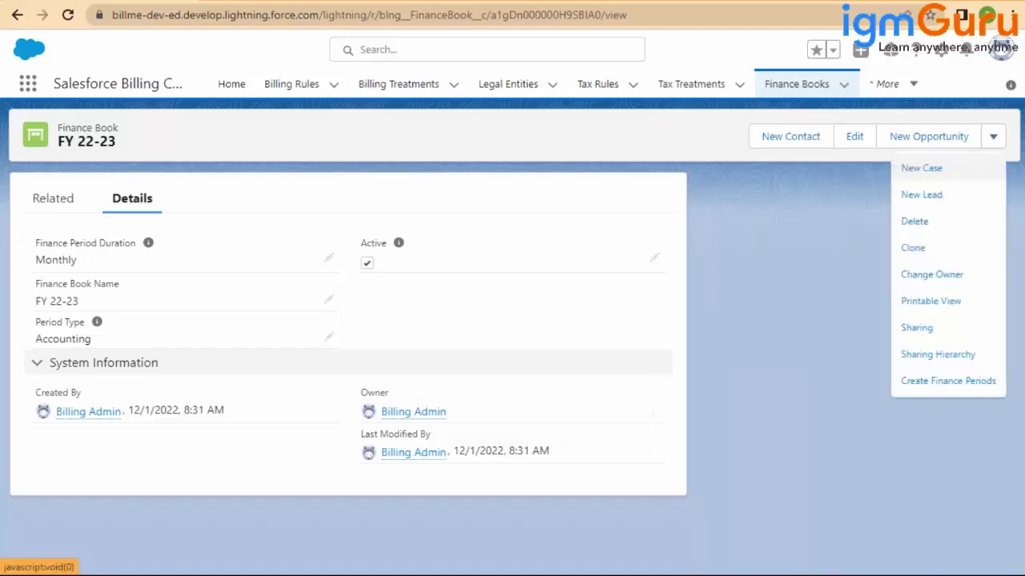
left_click(961, 382)
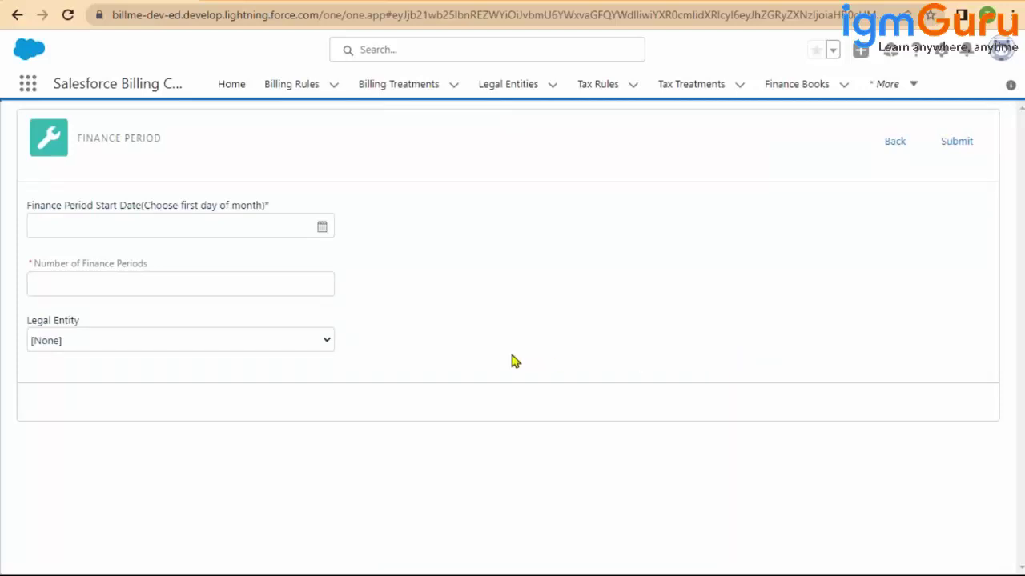
left_click(321, 228)
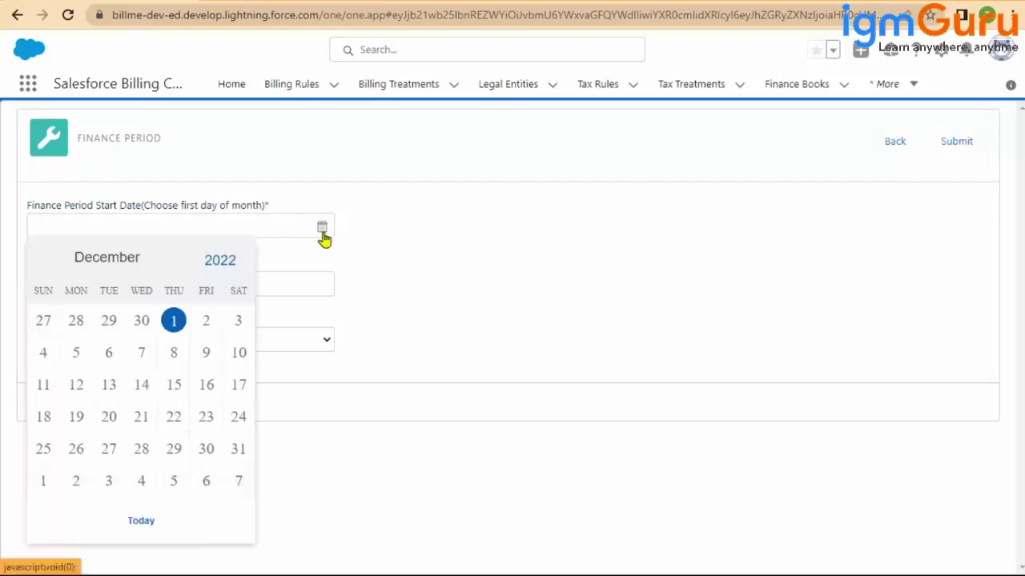
left_click(174, 322)
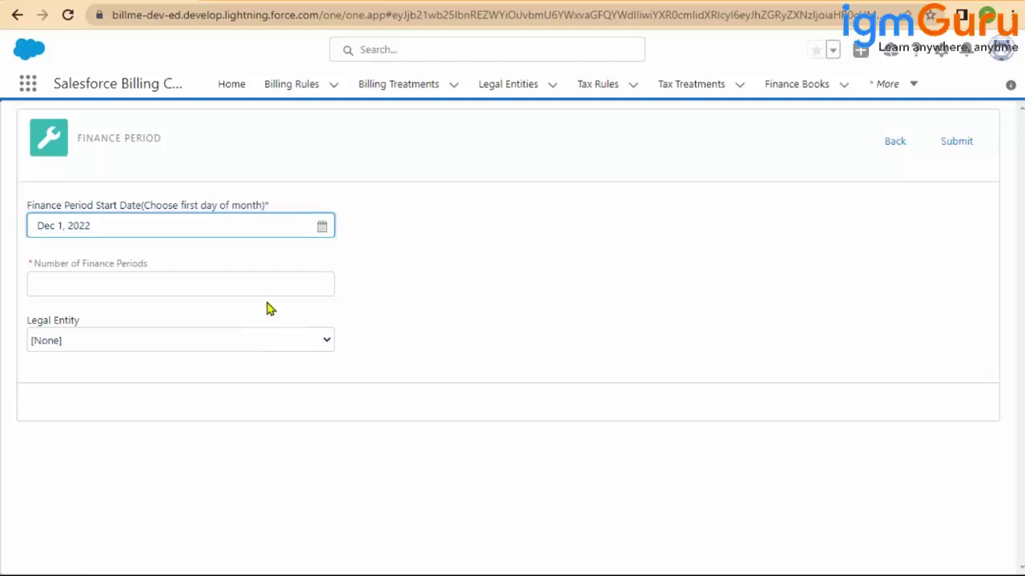
Set the number of finance periods to 12 and the legal entity to US, and submit the finance periods
left_click(236, 289)
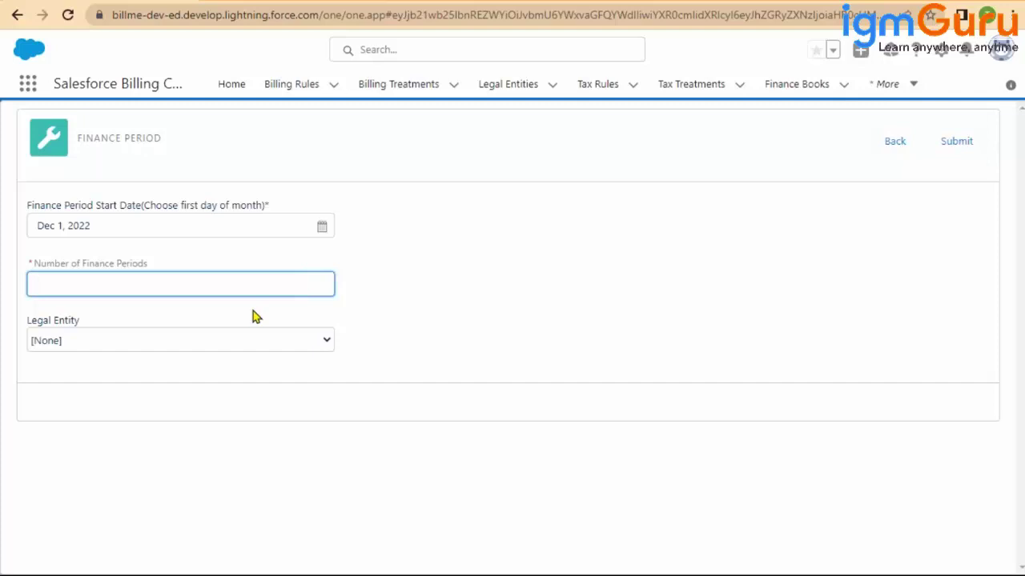
type("12")
left_click(489, 280)
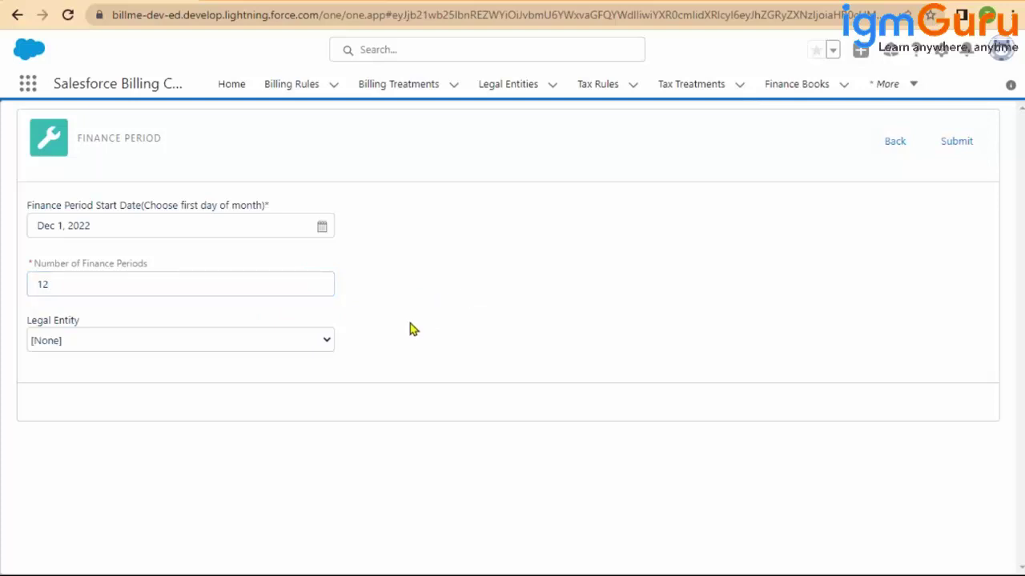
left_click(327, 340)
left_click(301, 374)
left_click(956, 149)
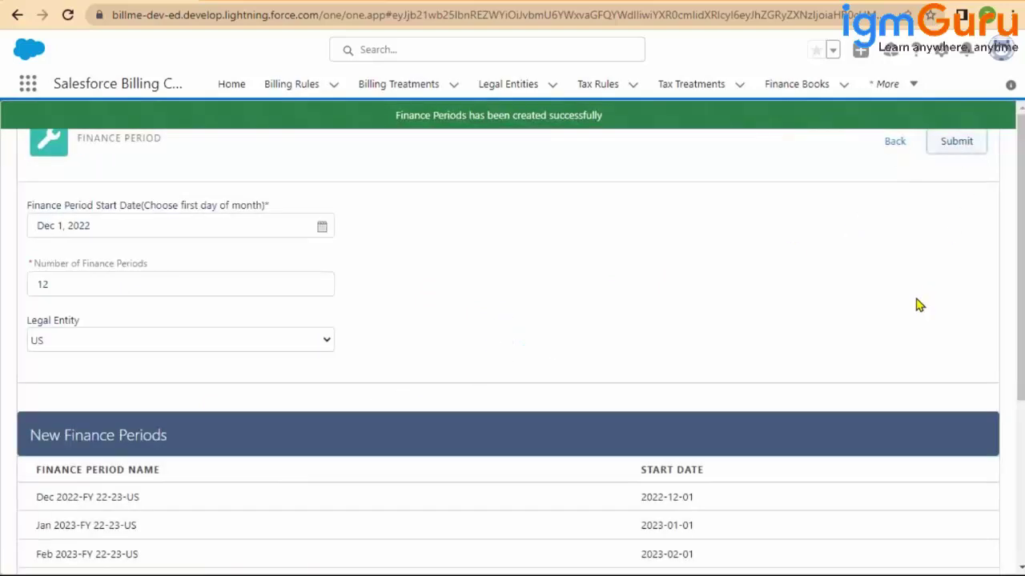
Review the names and start dates of the newly created finance periods
scroll(753, 336, "down", 3)
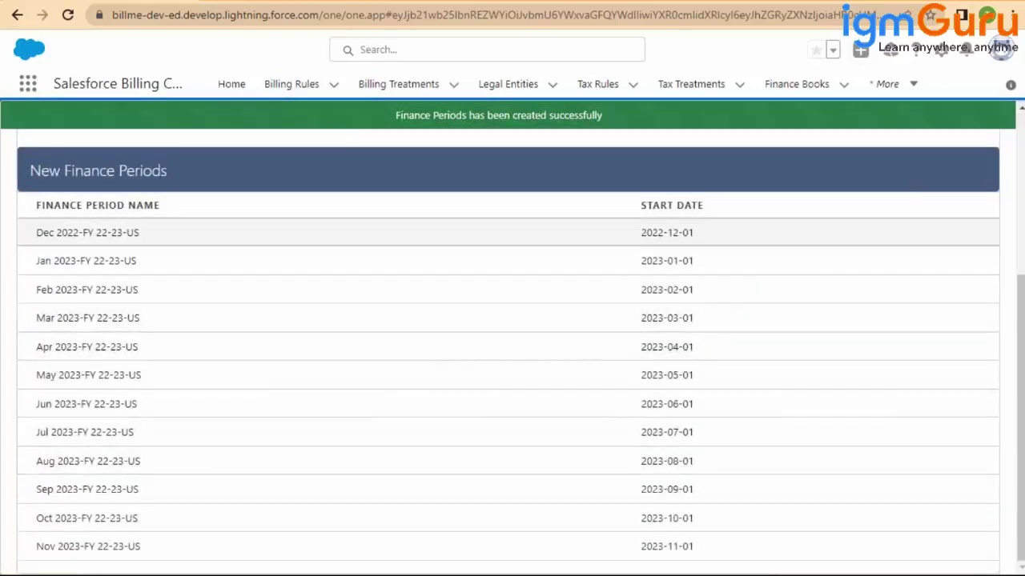
left_click_drag(640, 235, 712, 240)
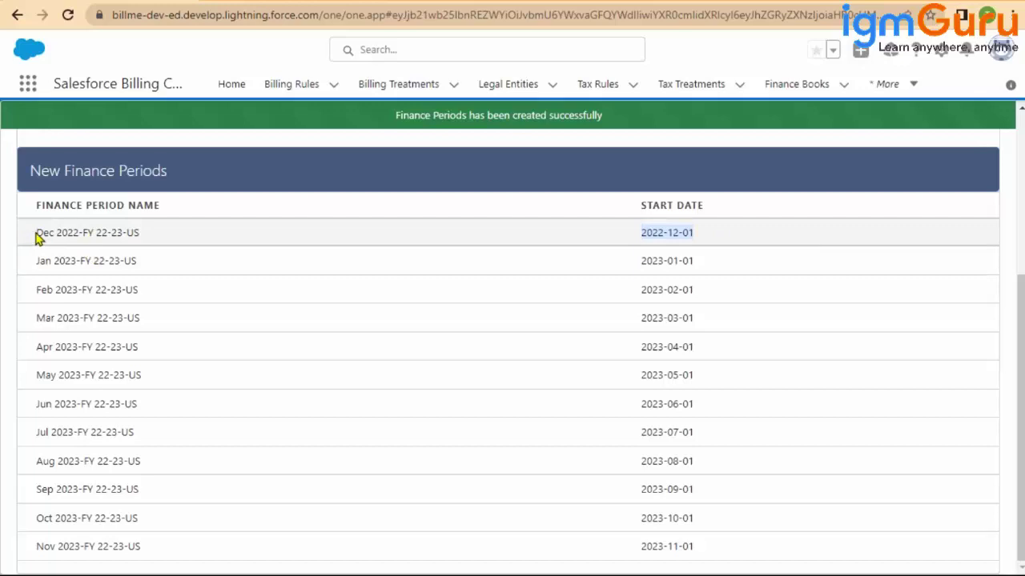
left_click_drag(37, 233, 132, 233)
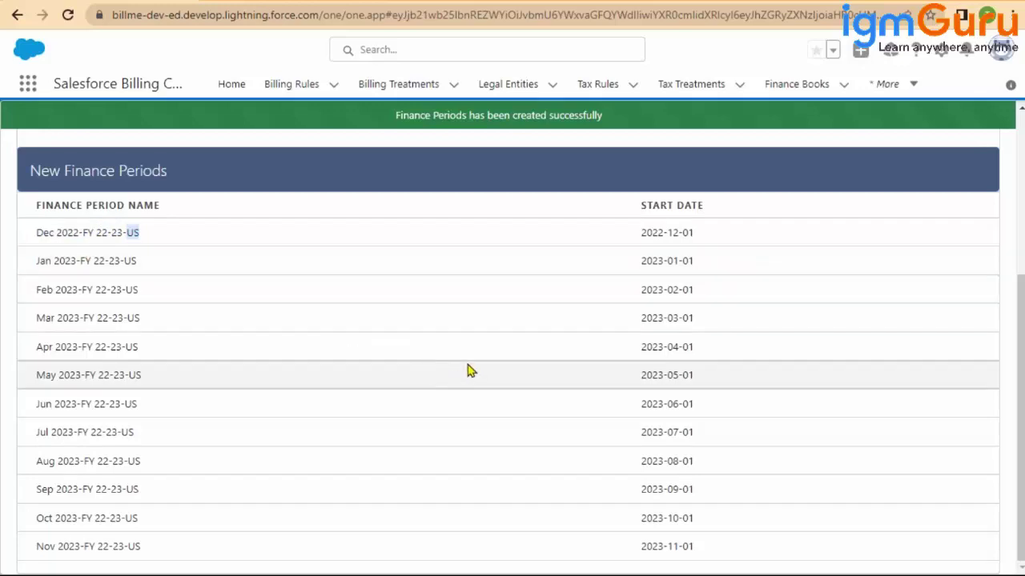
scroll(518, 388, "up", 3)
scroll(518, 388, "down", 3)
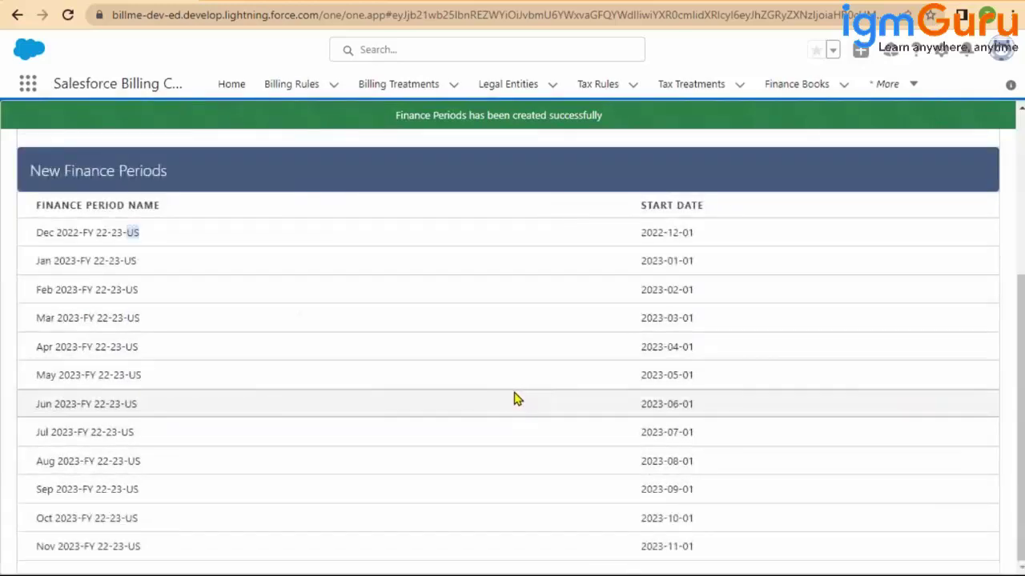
scroll(506, 398, "up", 3)
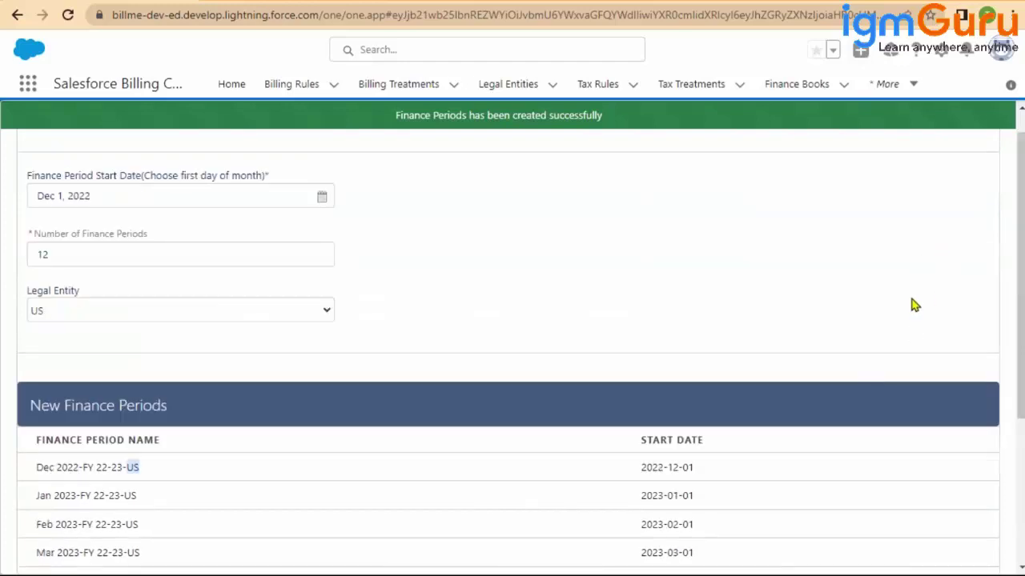
scroll(915, 305, "up", 1)
Return to the FY 22-23 finance book and compare its related finance periods with its details
left_click(894, 146)
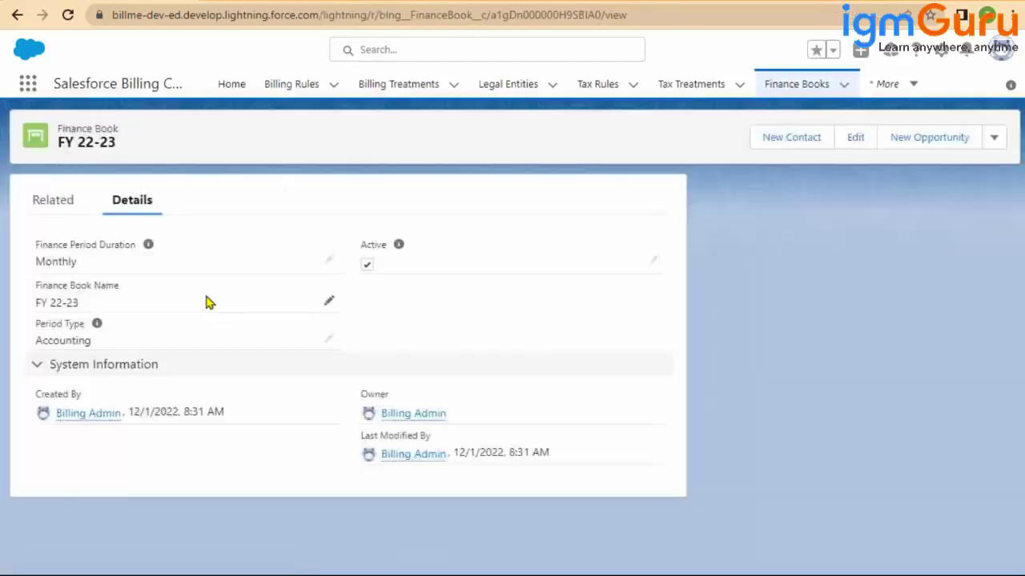
left_click(59, 200)
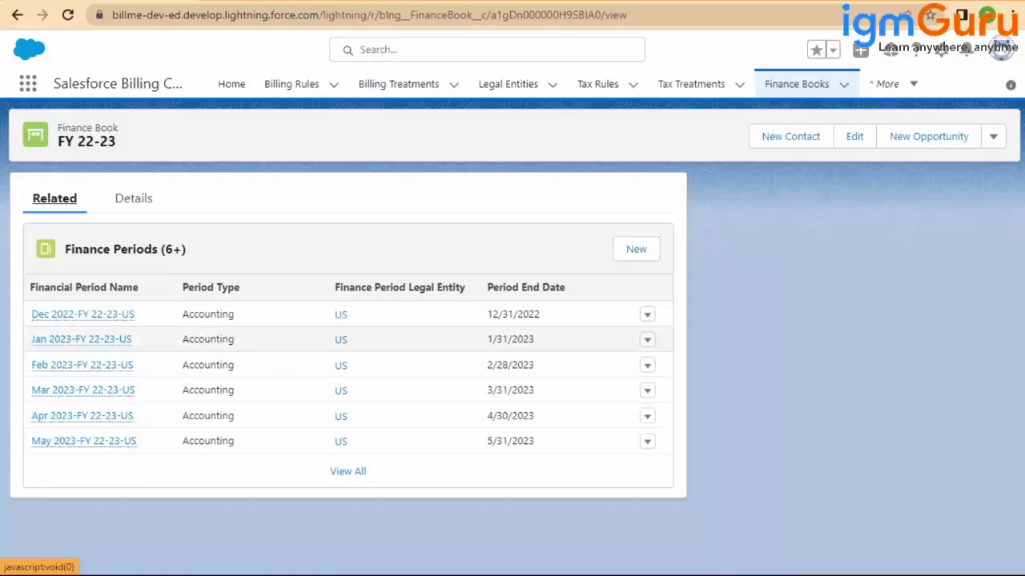
left_click(133, 198)
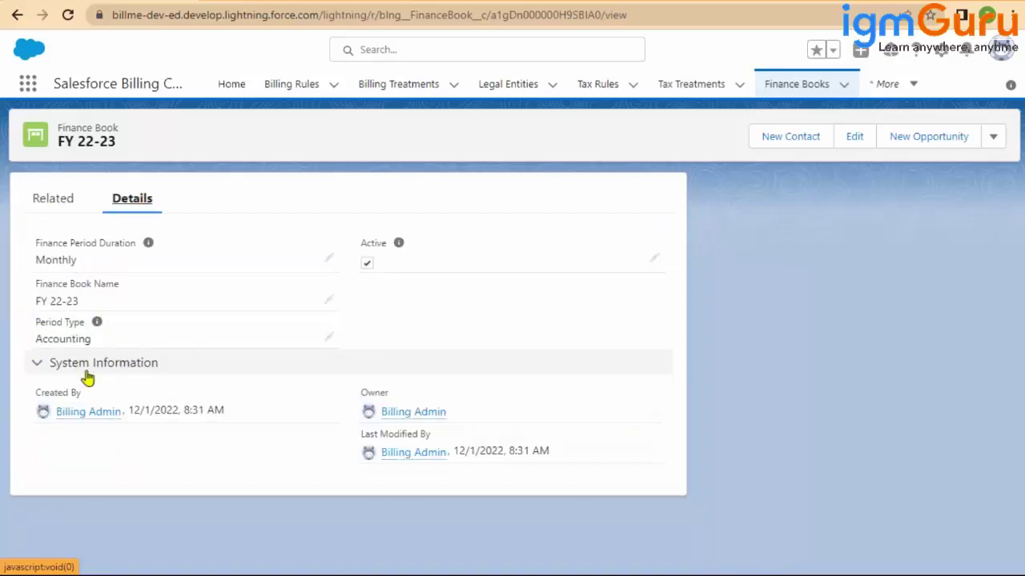
left_click(50, 208)
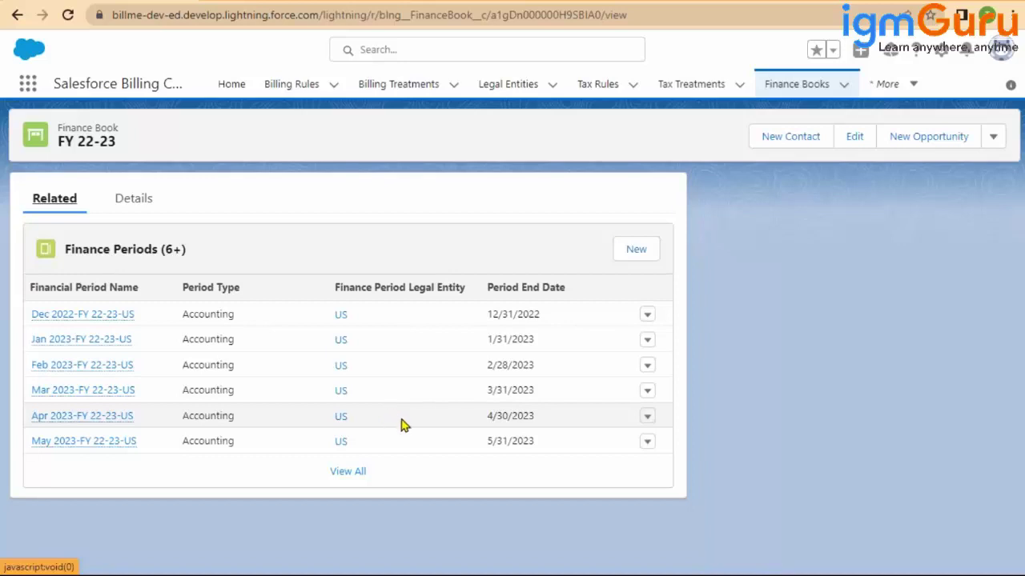
left_click(146, 200)
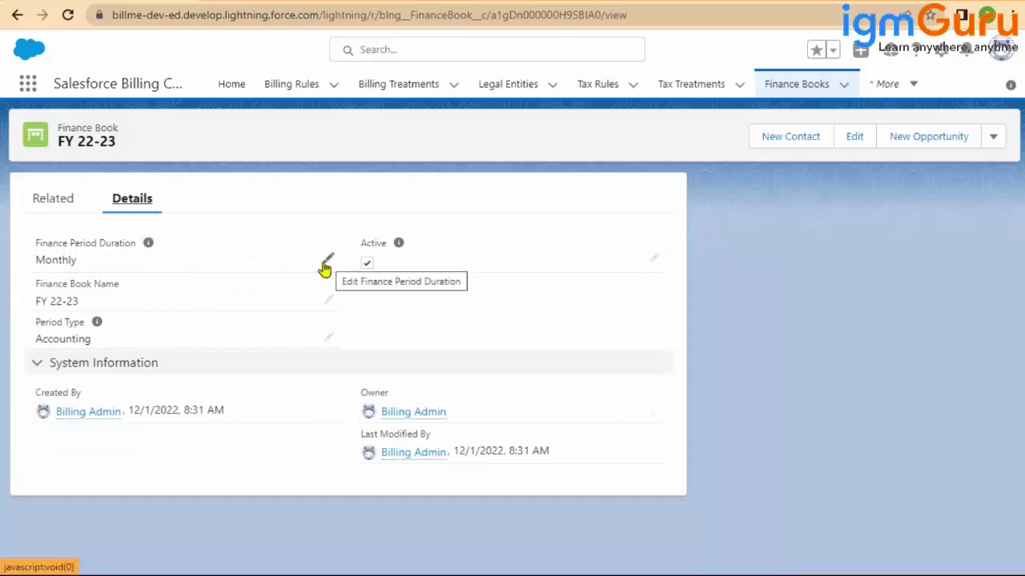
left_click(67, 202)
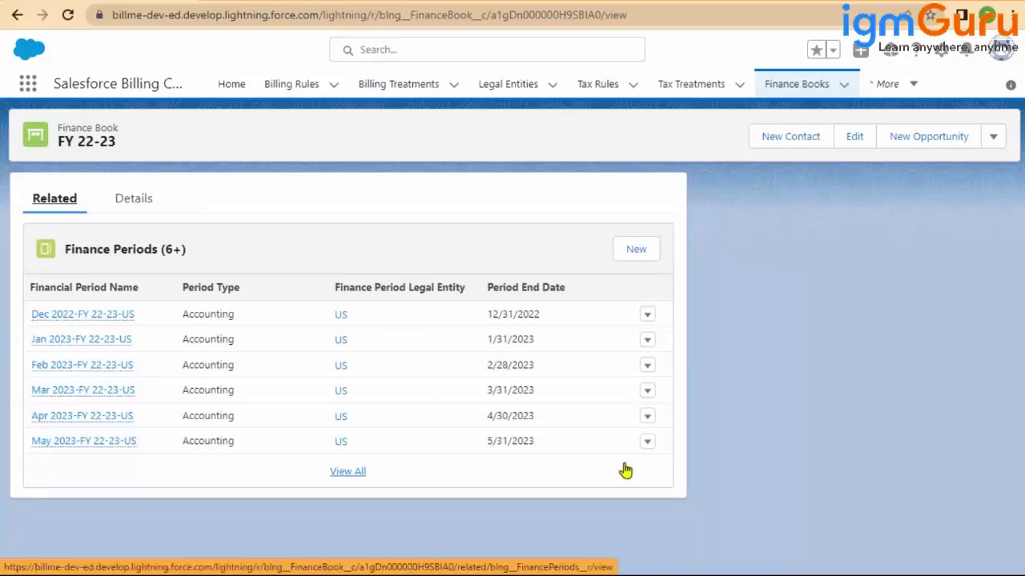
left_click(139, 199)
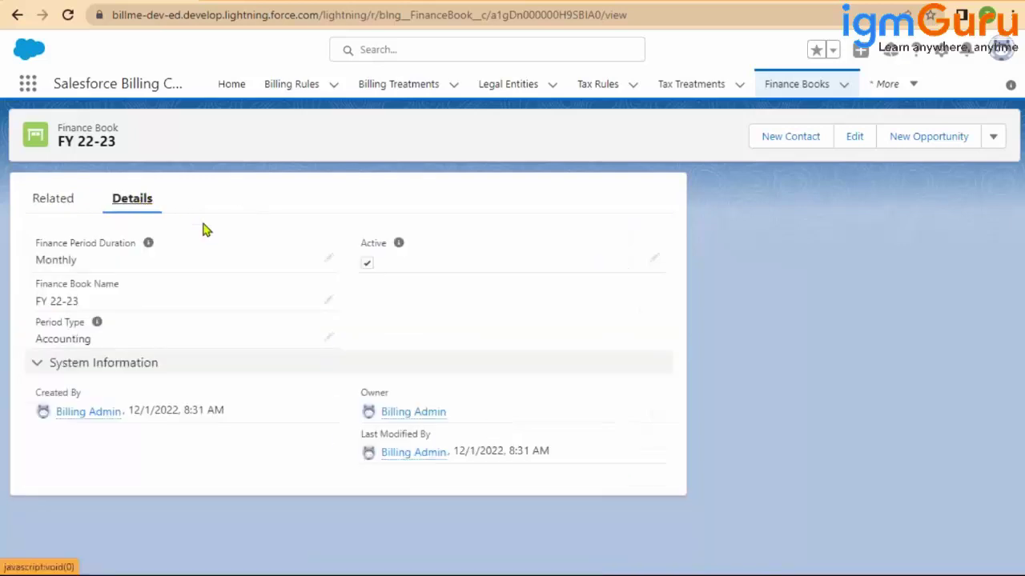
Check the available finance period duration options for the FY 22-23 finance book, leaving the record unedited
left_click(328, 259)
left_click(290, 280)
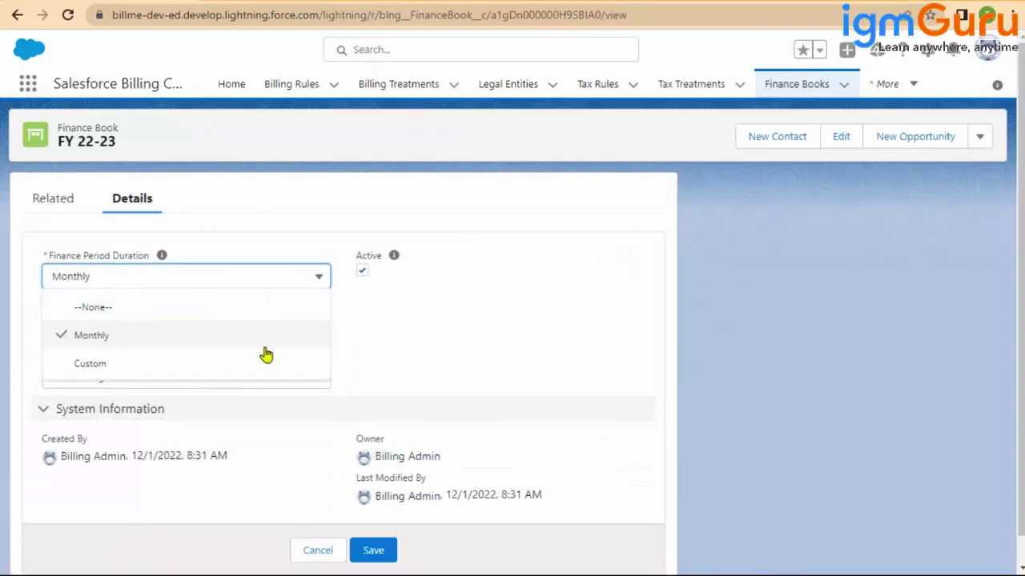
left_click(310, 550)
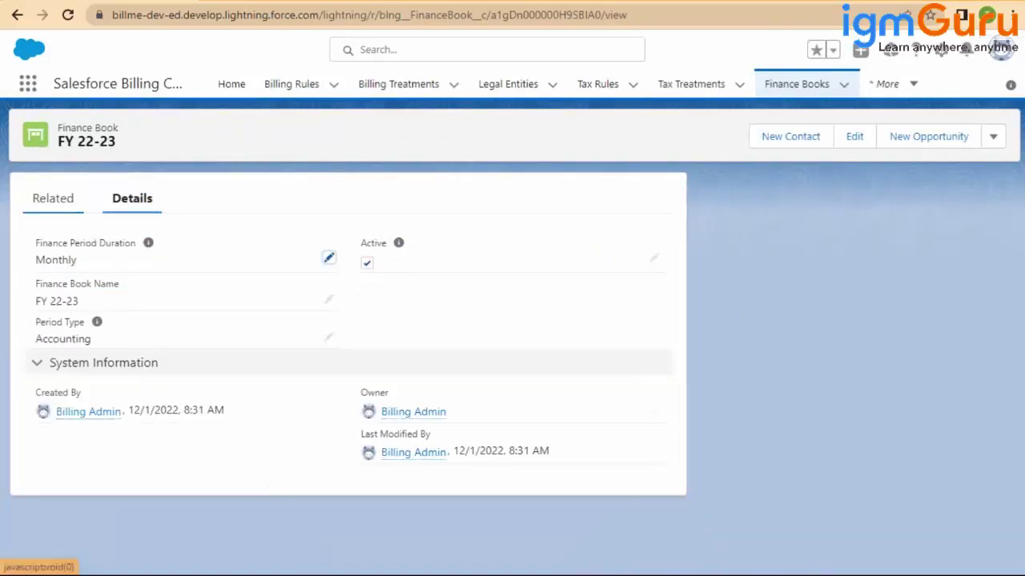
Try a manual finance period for the FY 22-23 book running from 12/1/2022 to 12/15/2022, and discard it unsaved
left_click(53, 198)
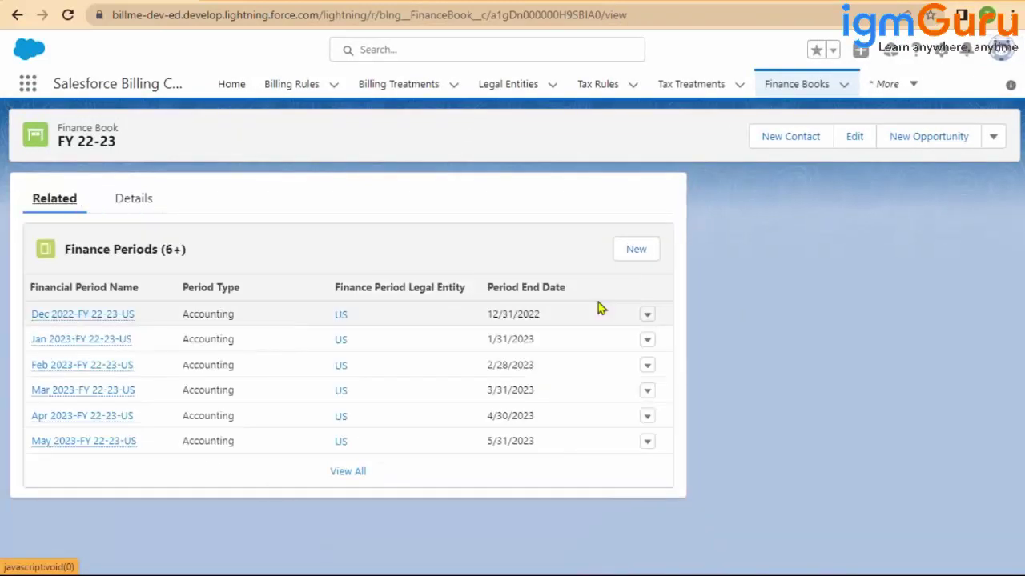
left_click(636, 253)
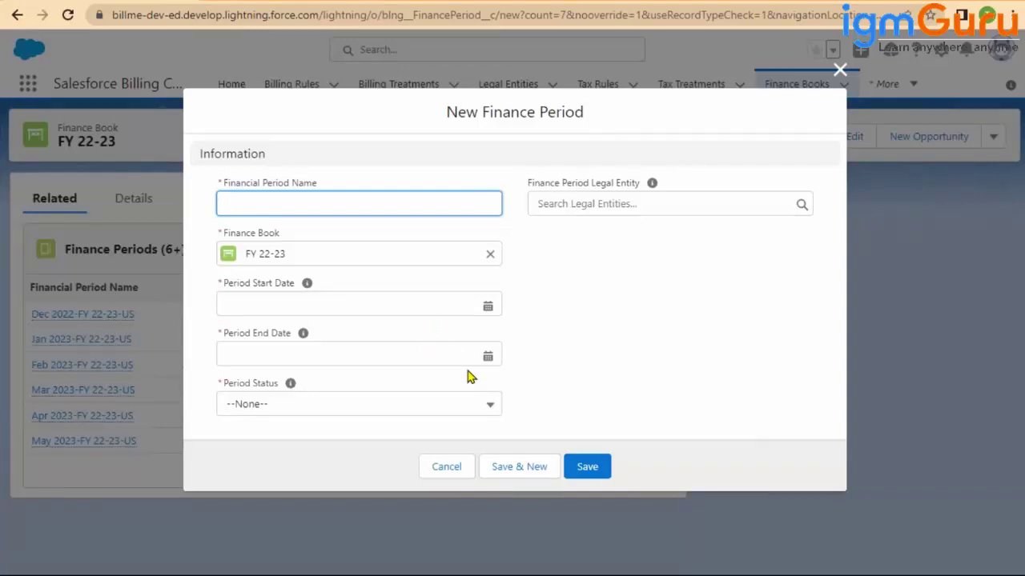
left_click(348, 311)
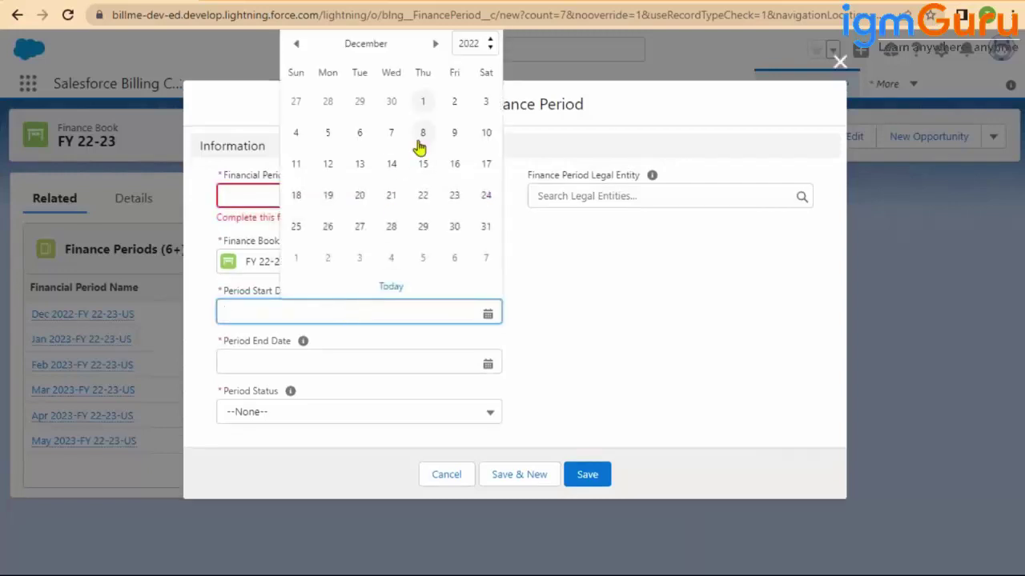
left_click(423, 102)
left_click(425, 363)
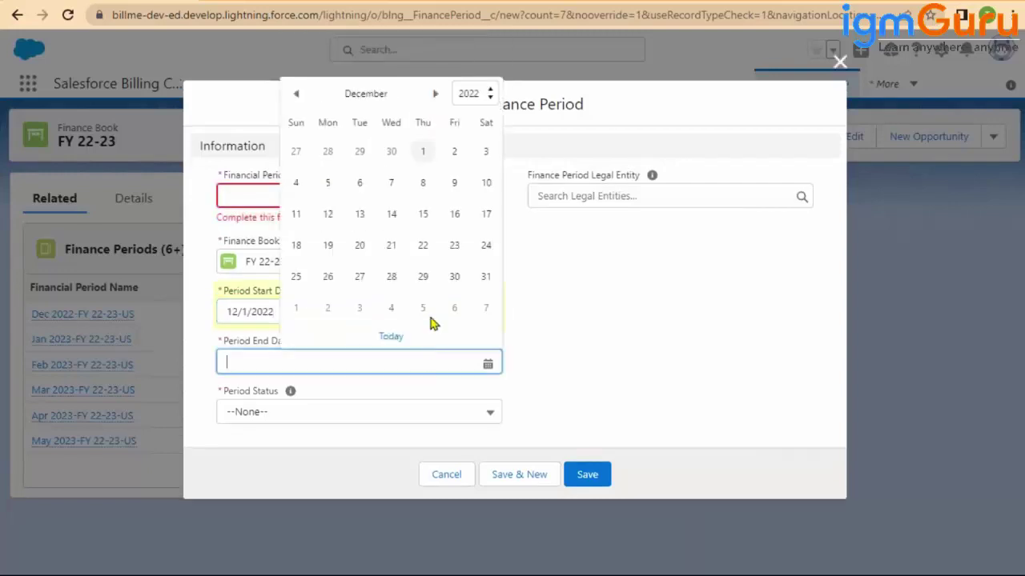
left_click(420, 215)
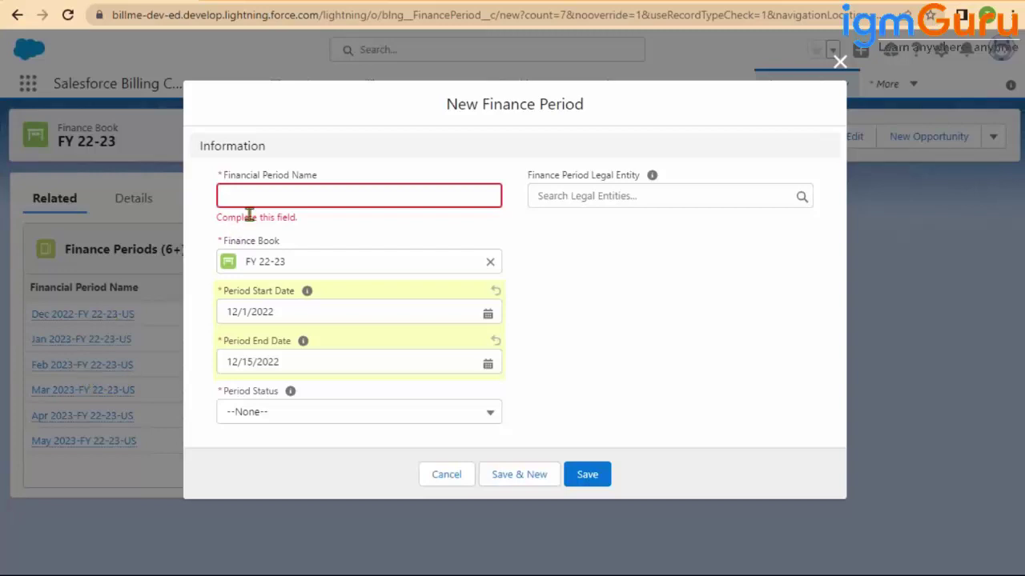
left_click(316, 196)
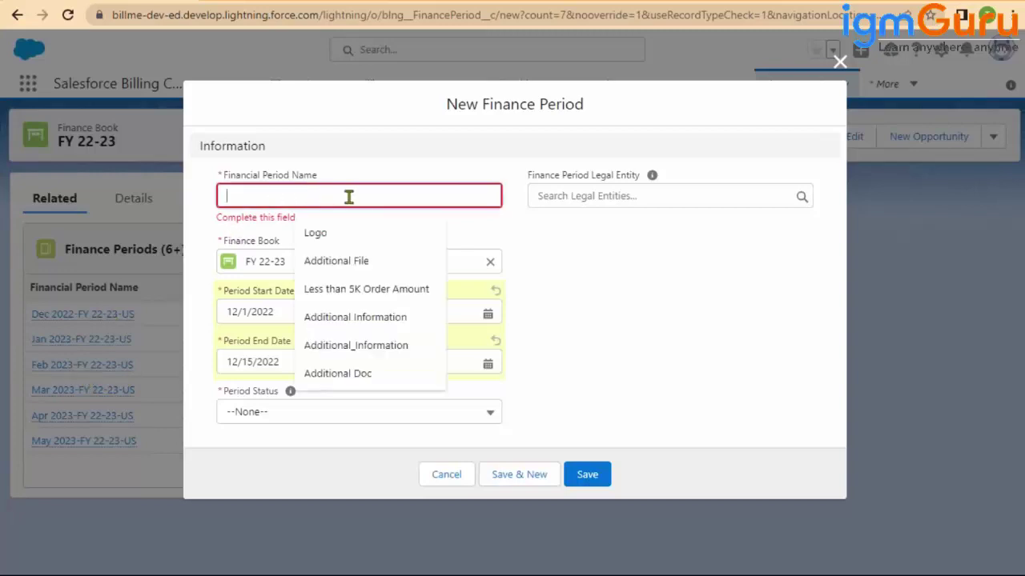
left_click(716, 344)
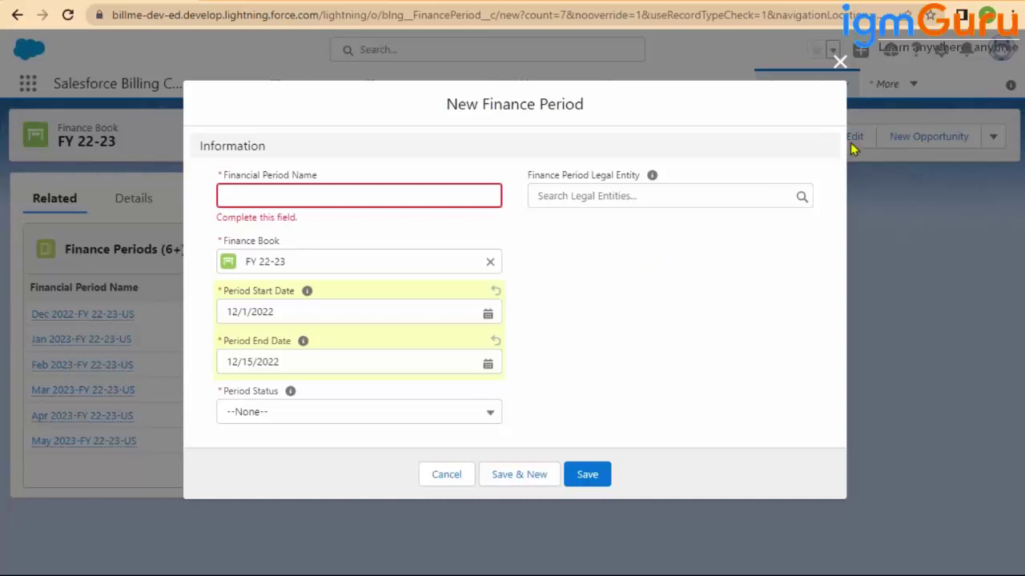
left_click(840, 62)
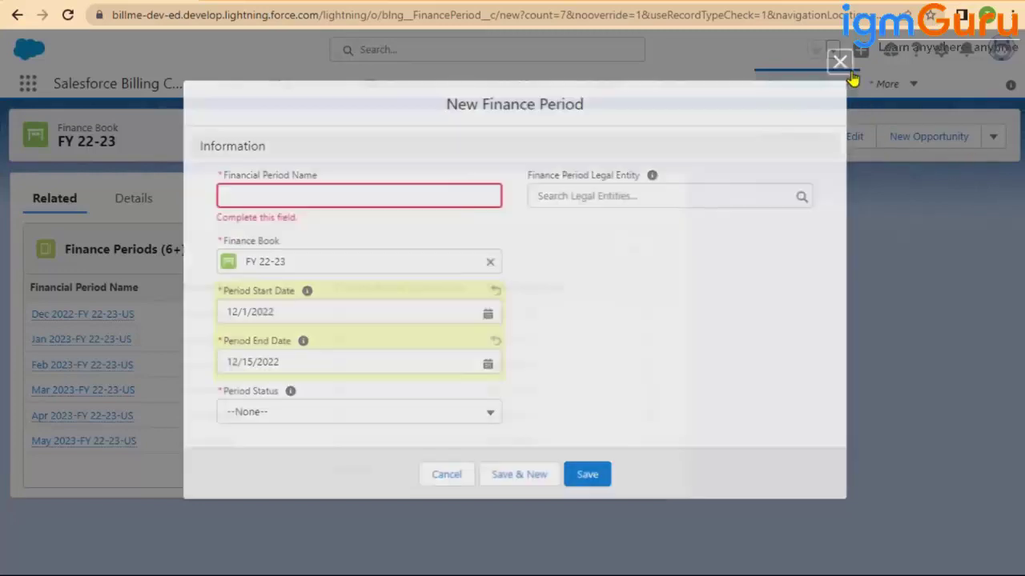
Examine the legal entity options for generating finance periods from the FY 22-23 book, and return to the book without submitting
left_click(993, 136)
left_click(945, 382)
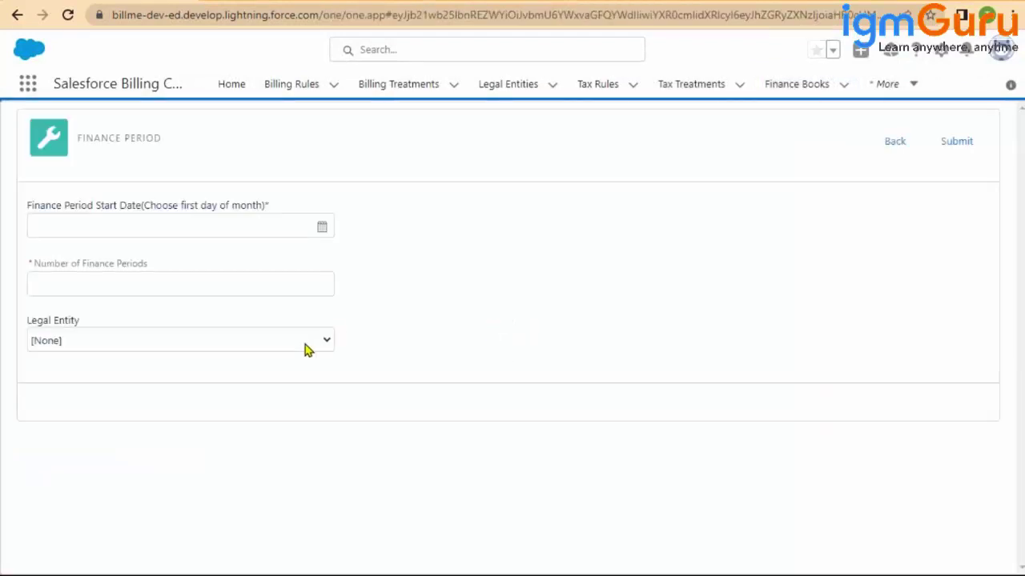
left_click(304, 347)
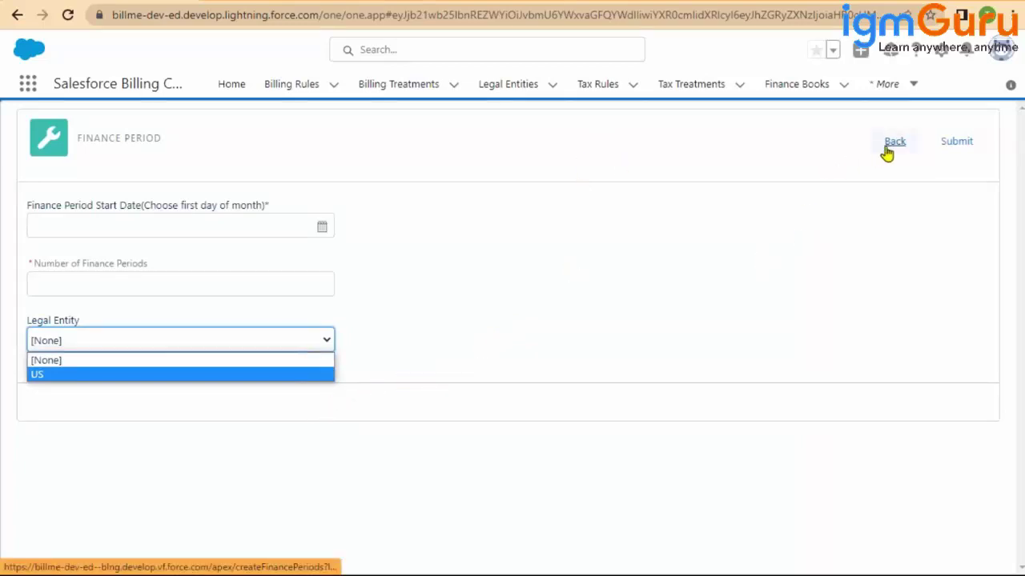
left_click(891, 149)
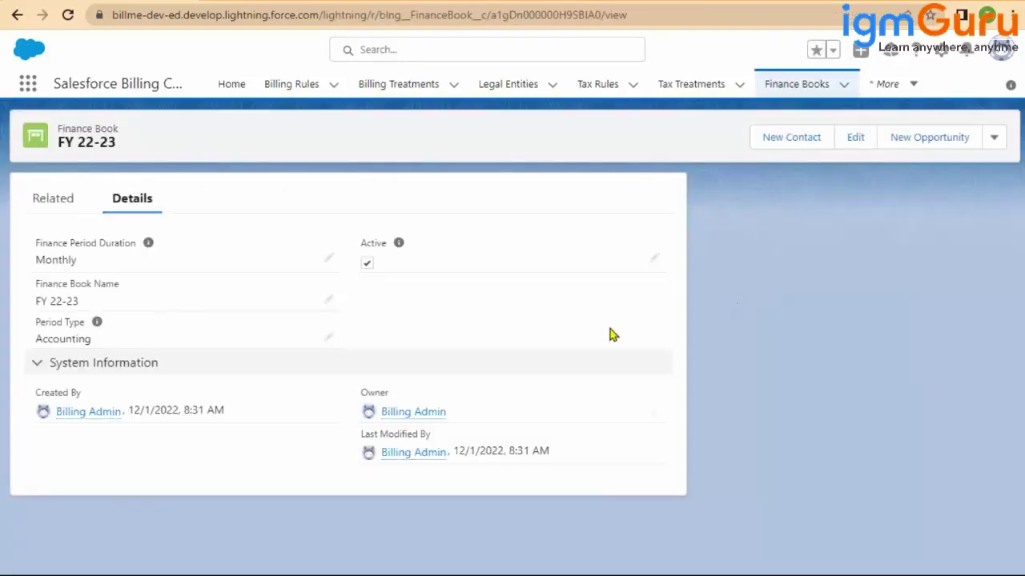